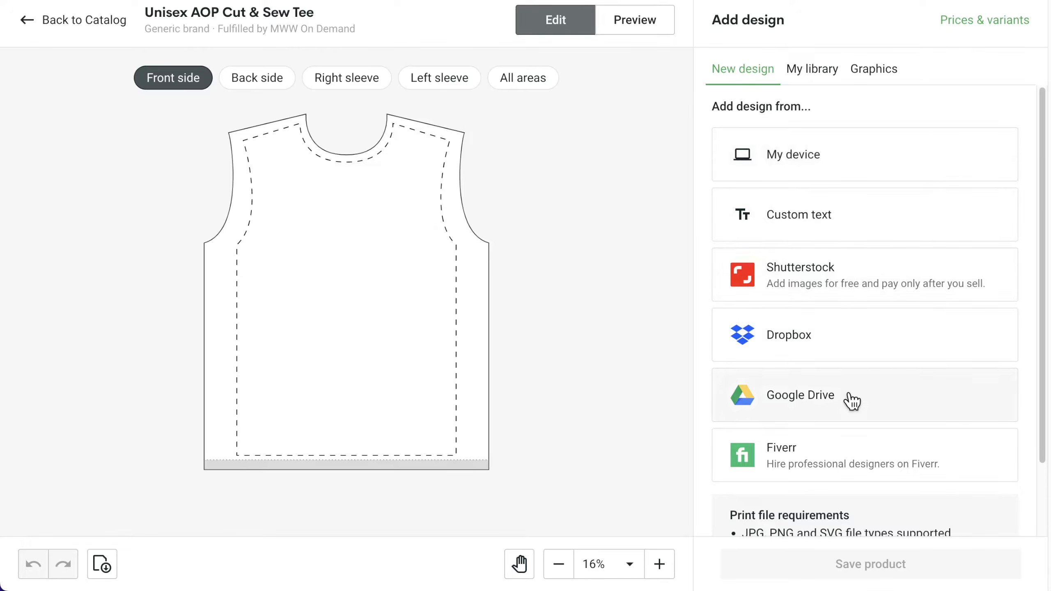
- Browse the ready-made graphics library through the Love, Starter designs and Pets categories
click(874, 79)
scroll(870, 225, down, 3)
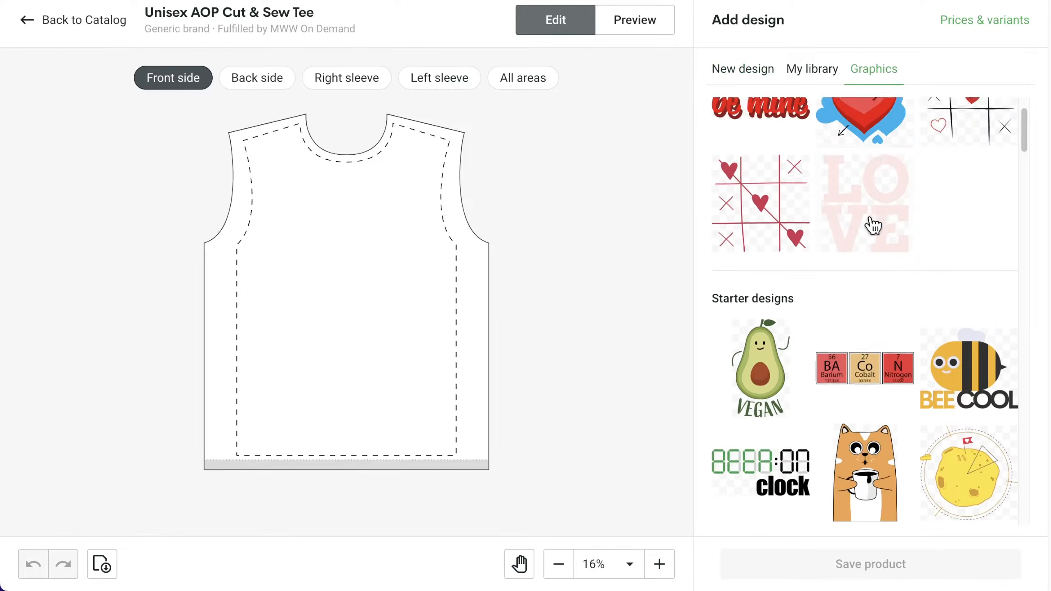
scroll(871, 225, down, 5)
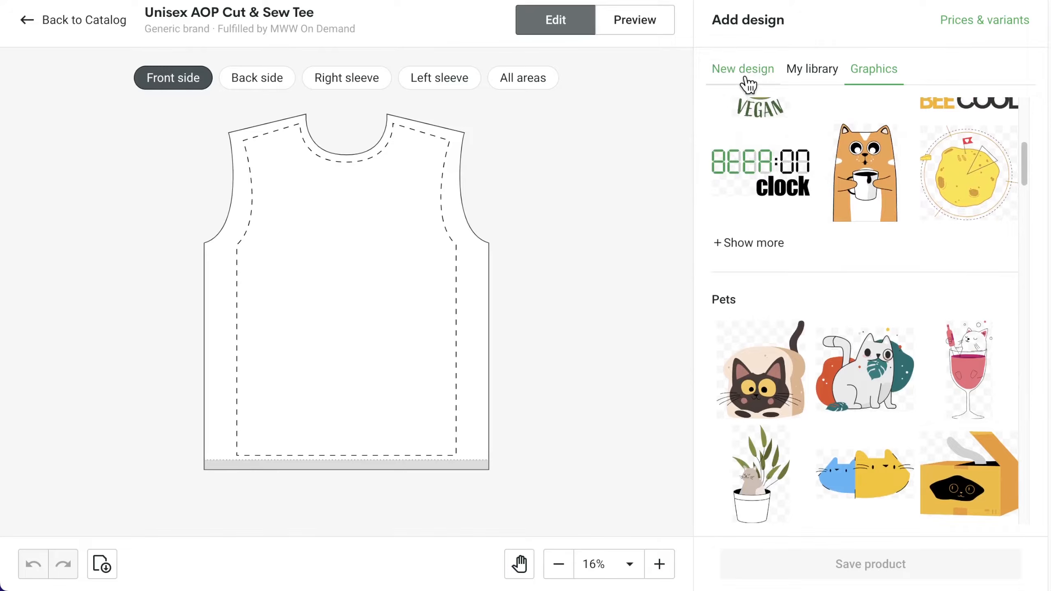
- Search Shutterstock for "psychedelic" images with vertical orientation and add the psychedelic seamless pattern to the tee's front side
click(746, 83)
click(788, 272)
text(psyc)
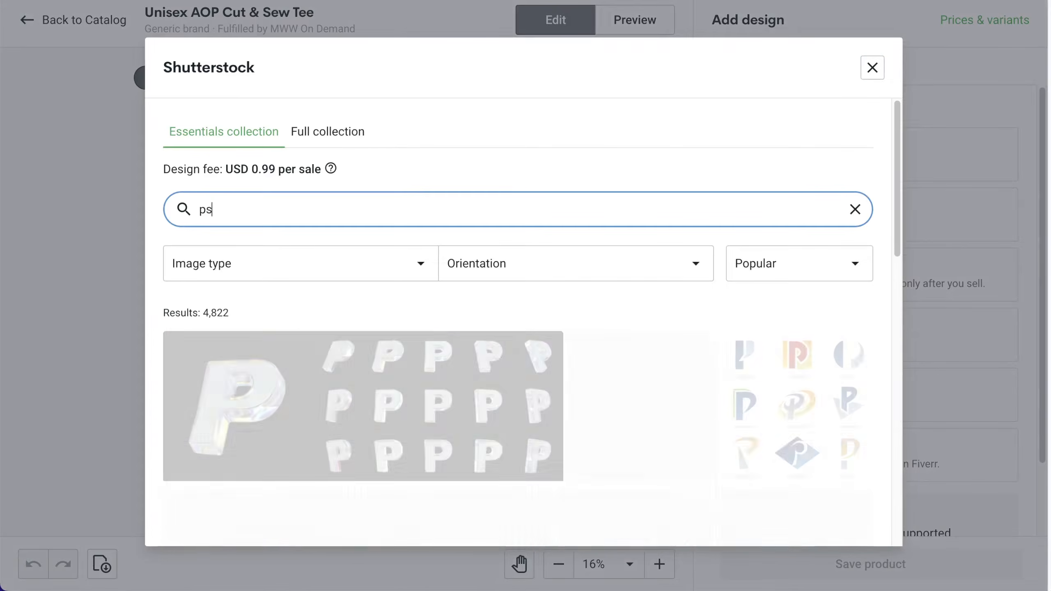
text(hedelic)
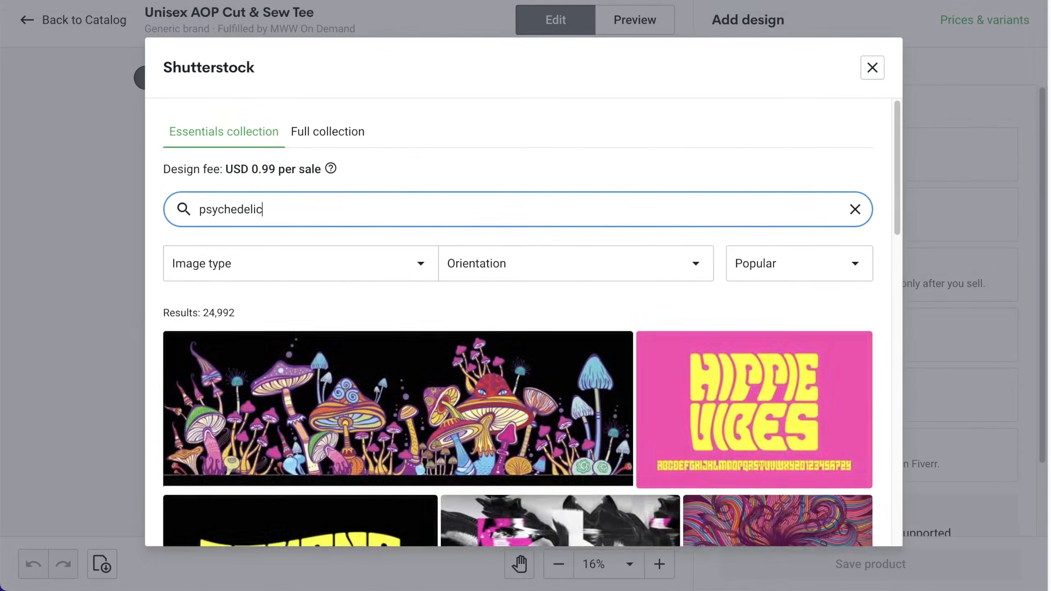
click(584, 278)
click(579, 334)
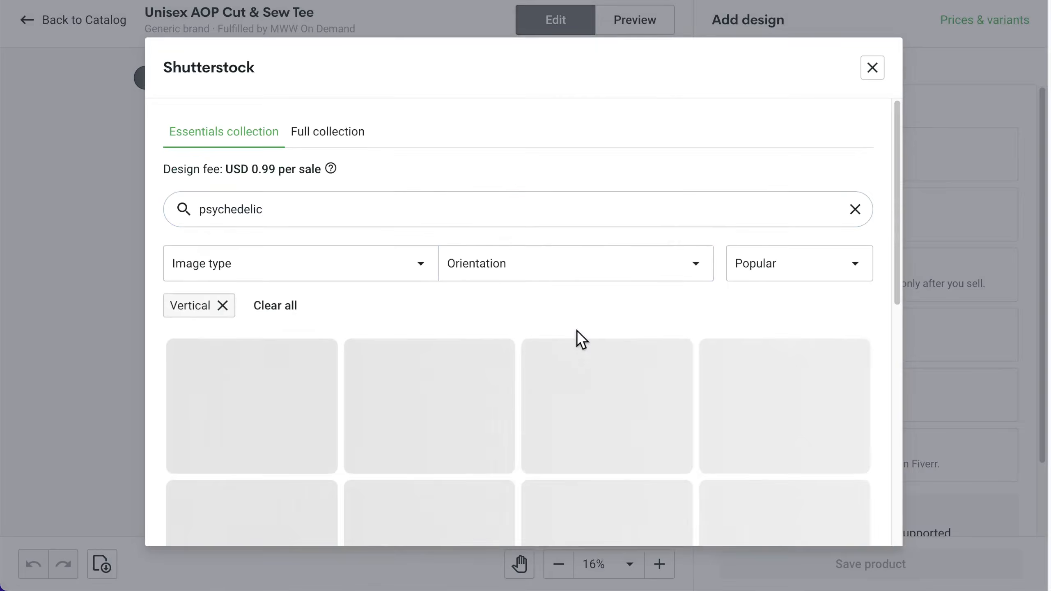
scroll(577, 331, down, 6)
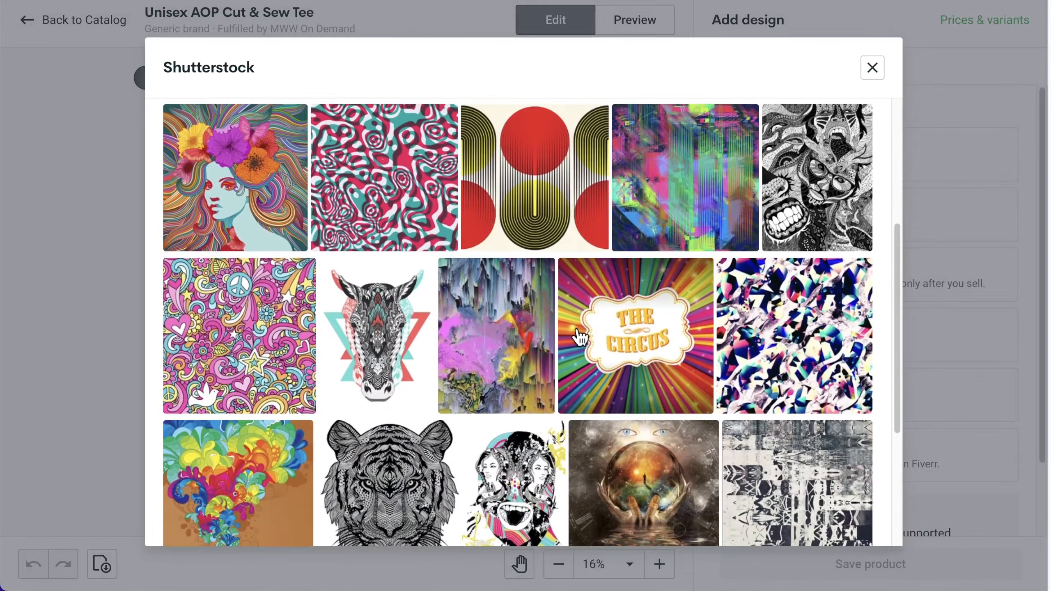
click(722, 343)
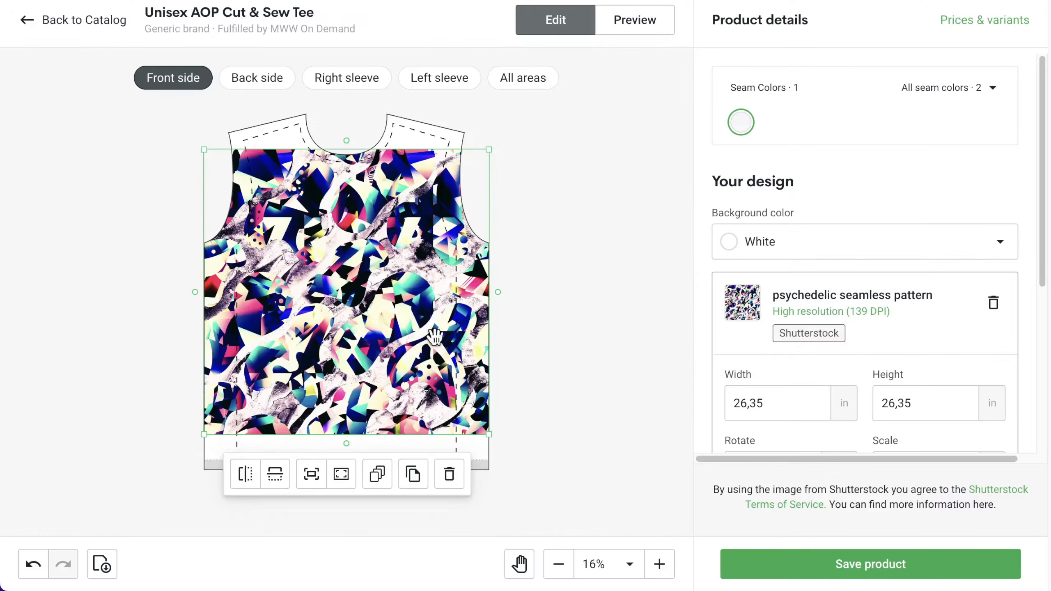
- Enlarge the pattern to about 35,15 in wide, then shift and slightly rotate it to cover the entire front side
drag(378, 324, 378, 243)
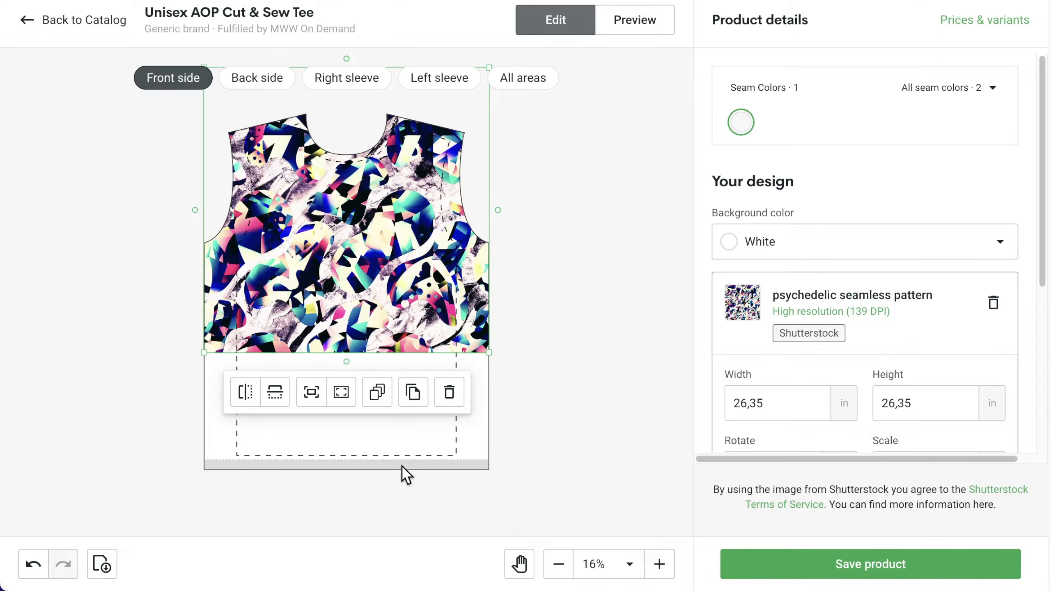
click(390, 464)
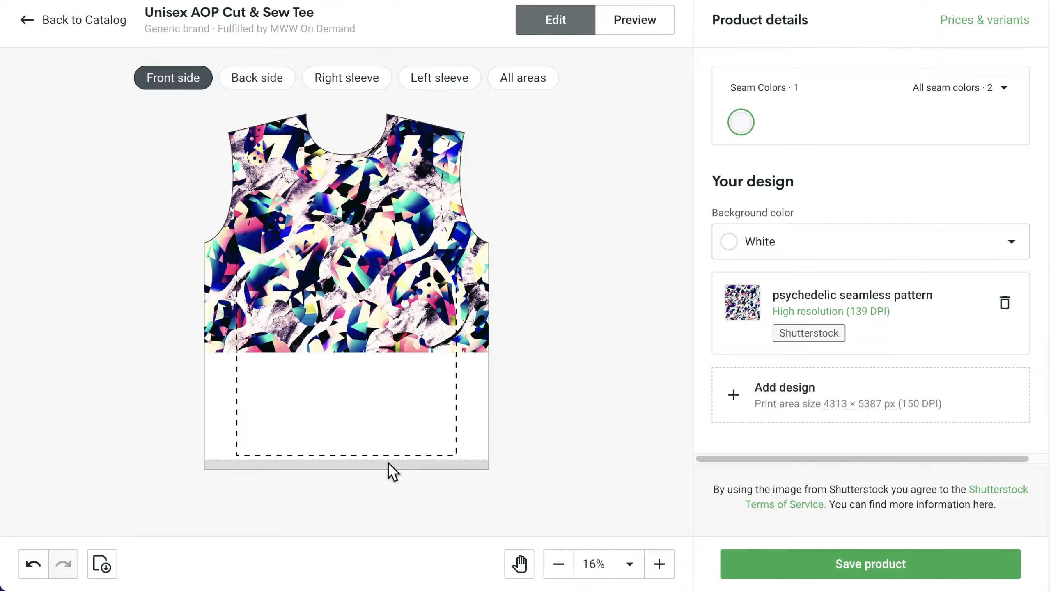
click(229, 310)
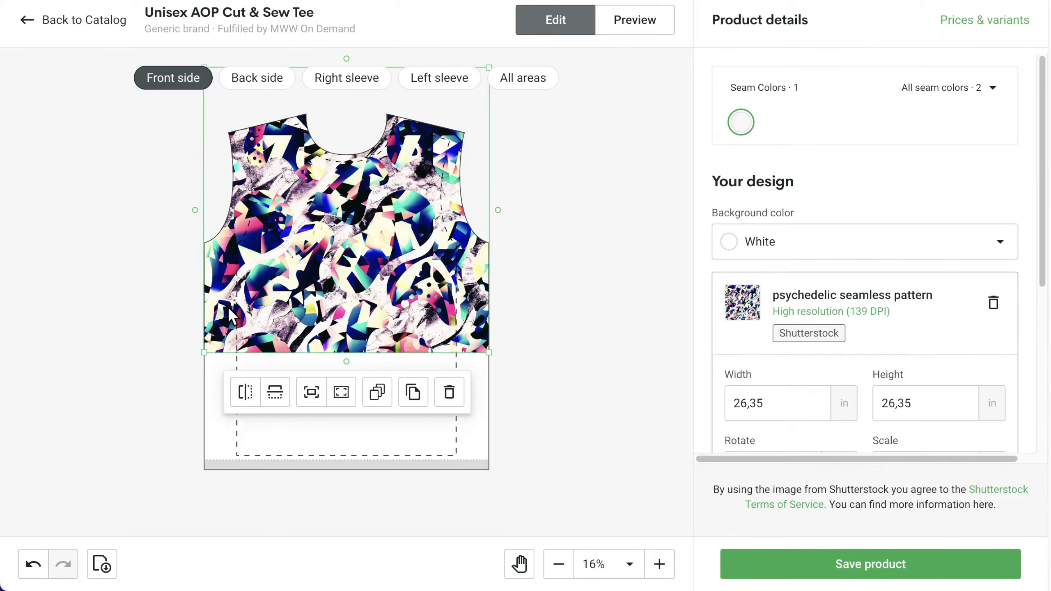
drag(203, 351, 162, 502)
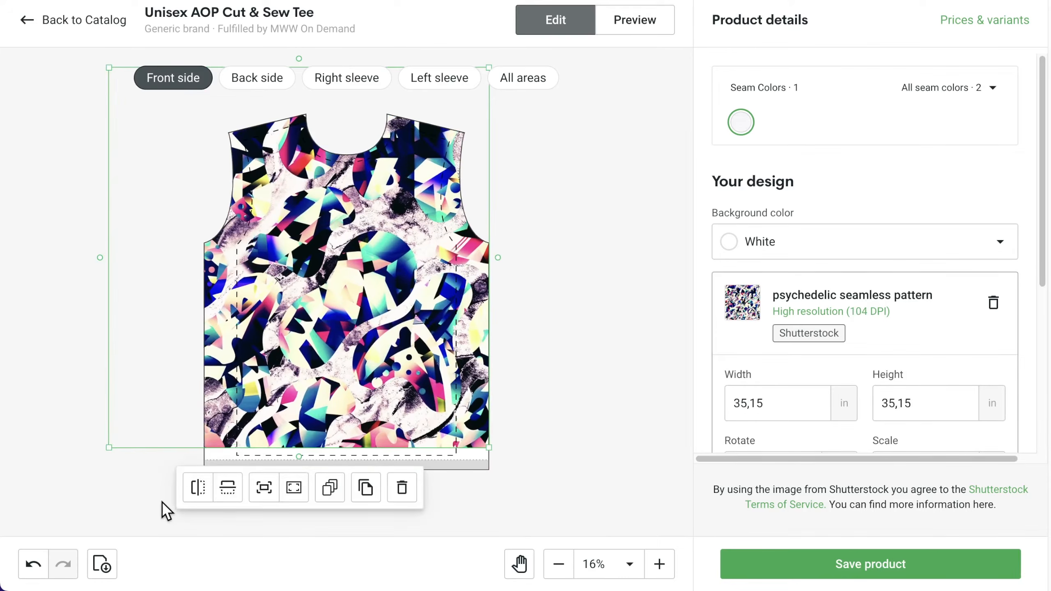
drag(230, 342, 274, 379)
mouse_move(136, 295)
mouse_down()
mouse_move(134, 262)
mouse_move(137, 287)
mouse_up()
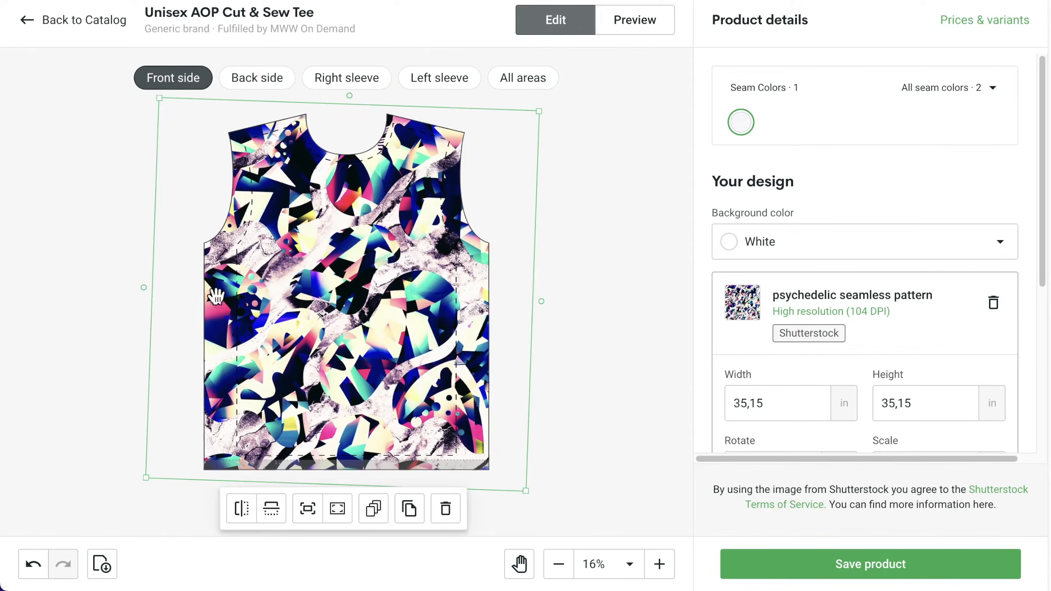
- Set the tee's background color to the custom hex value #05014a
click(742, 251)
click(740, 397)
text(05014a)
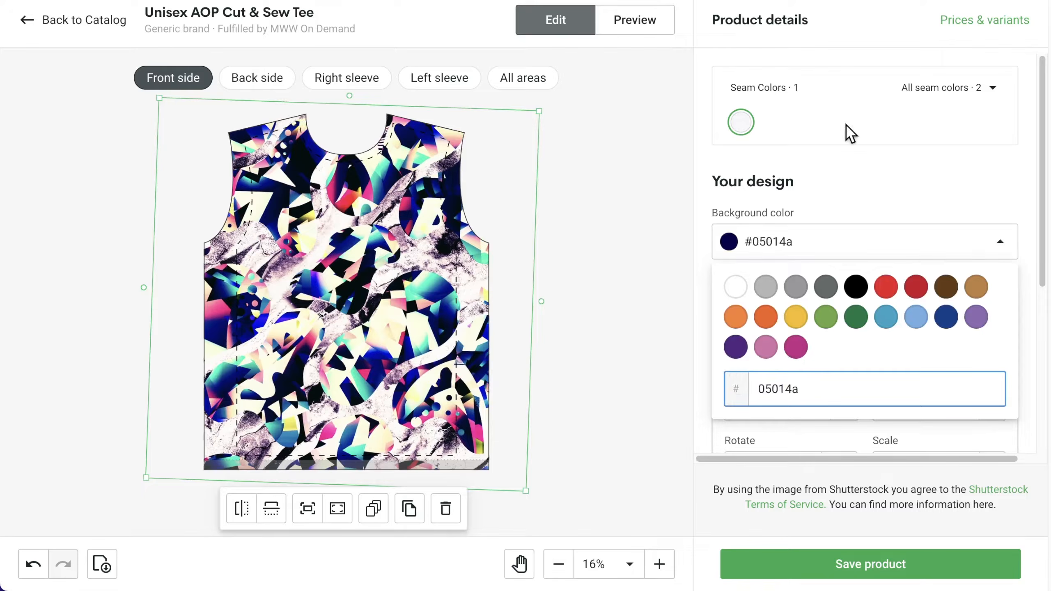
- Select black stitching as the seam color and deselect the white one
click(902, 90)
click(855, 148)
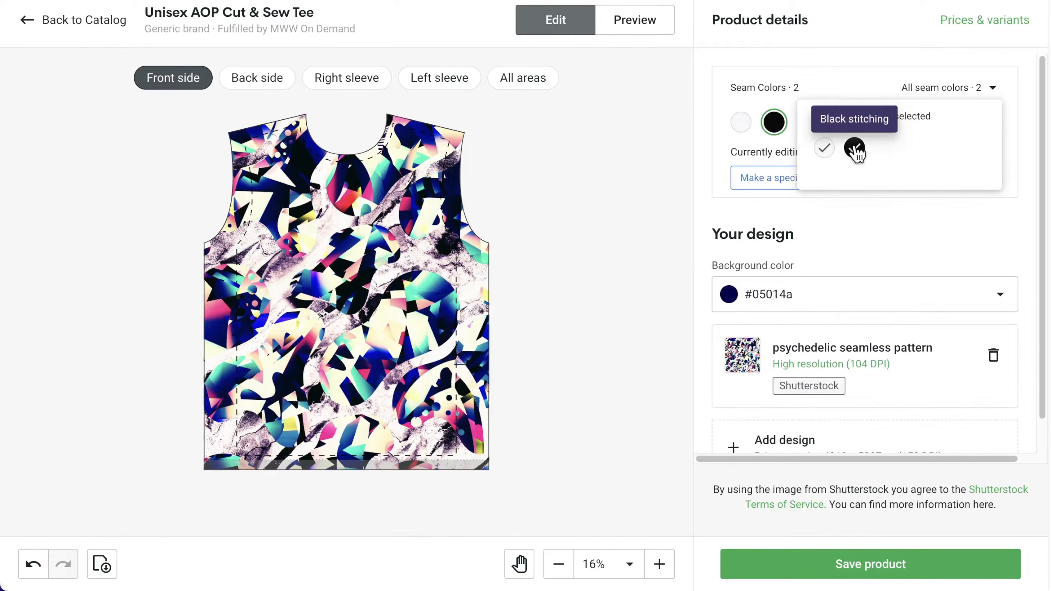
click(826, 150)
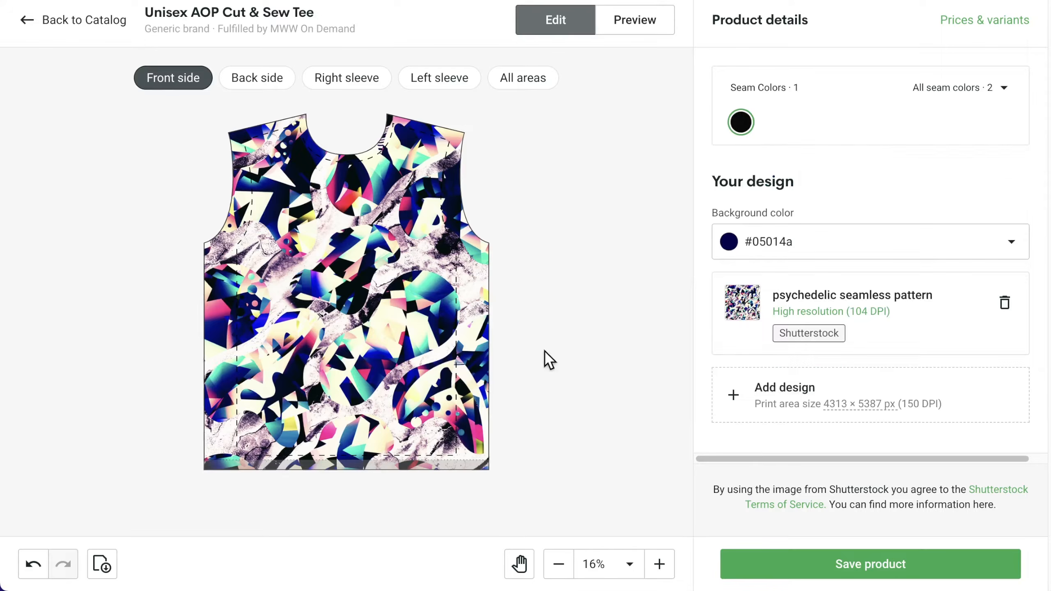
- Apply the pattern layer to all print areas and check the back side, right sleeve and left sleeve
click(381, 295)
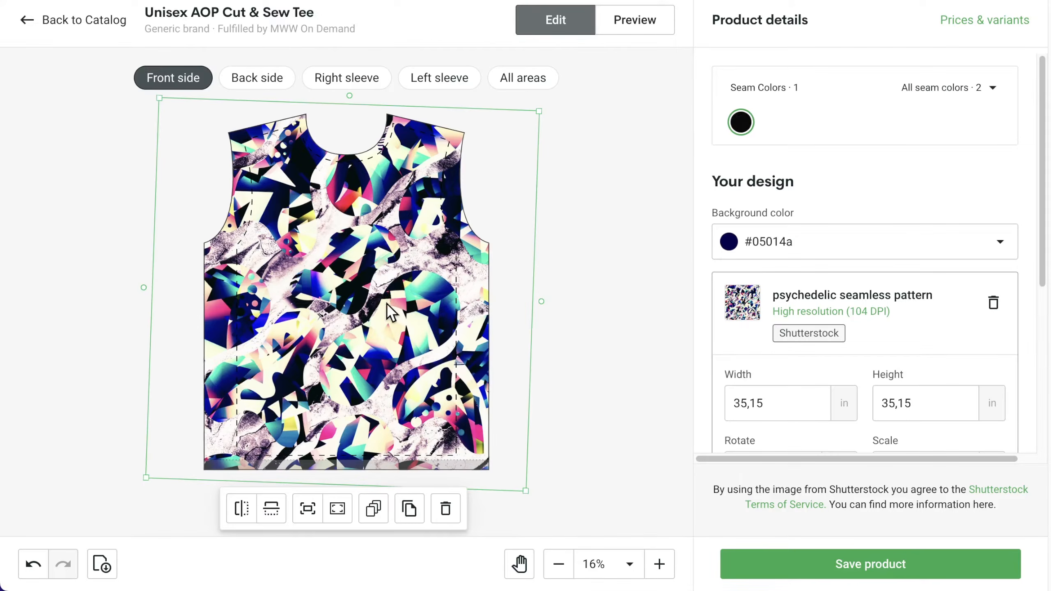
click(373, 508)
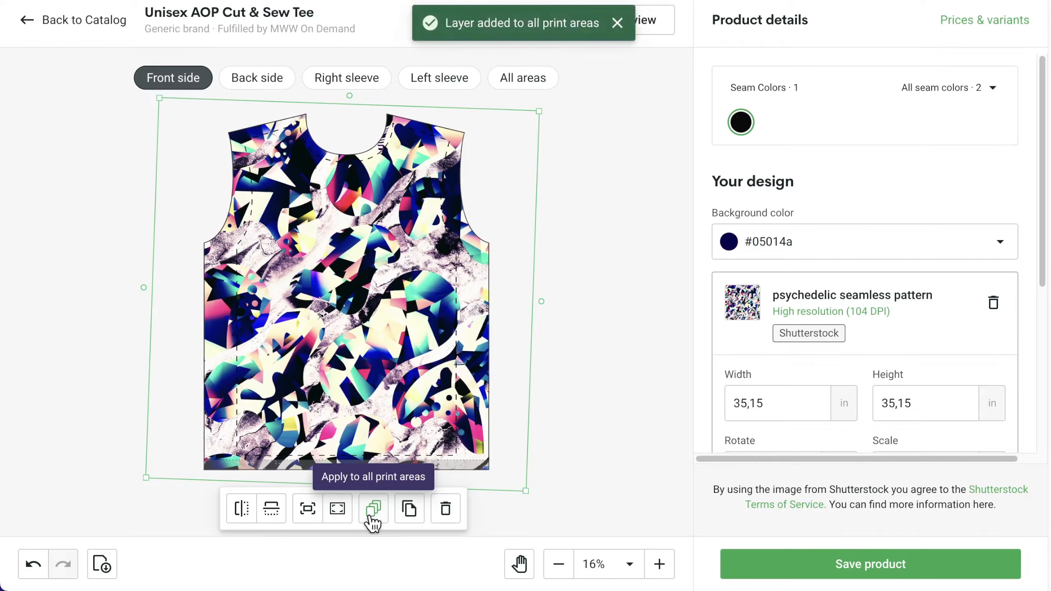
click(261, 83)
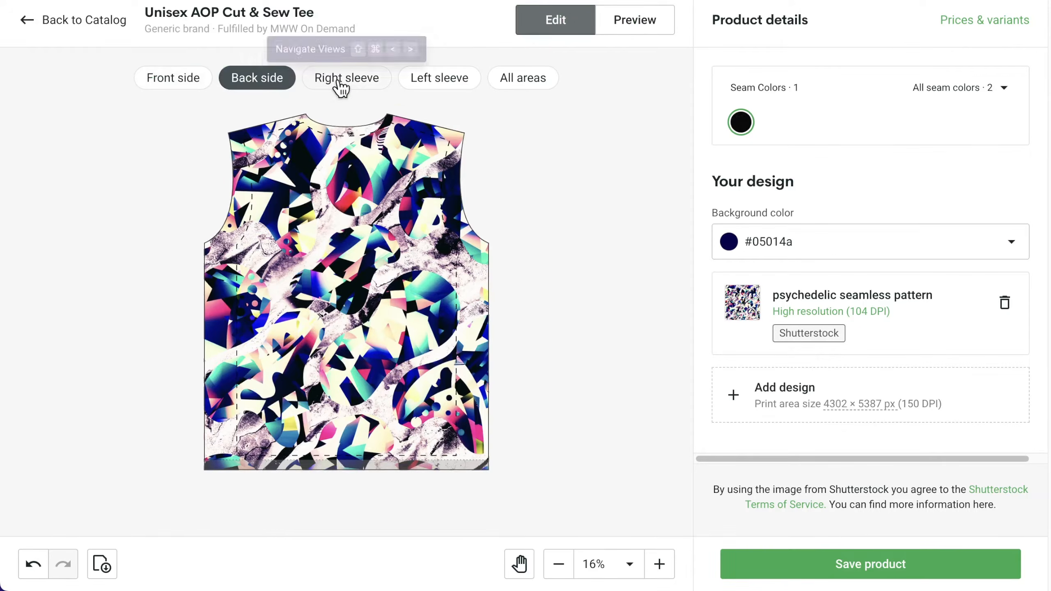
click(340, 87)
click(432, 83)
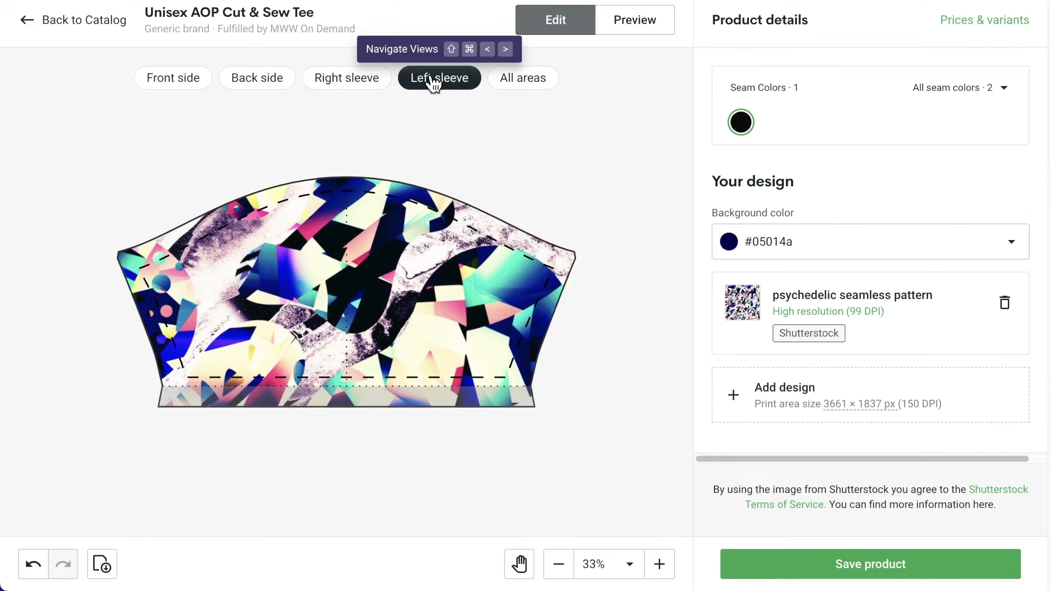
- Preview the finished tee's mockups in the Flat Back and Left Side views
click(624, 26)
click(823, 109)
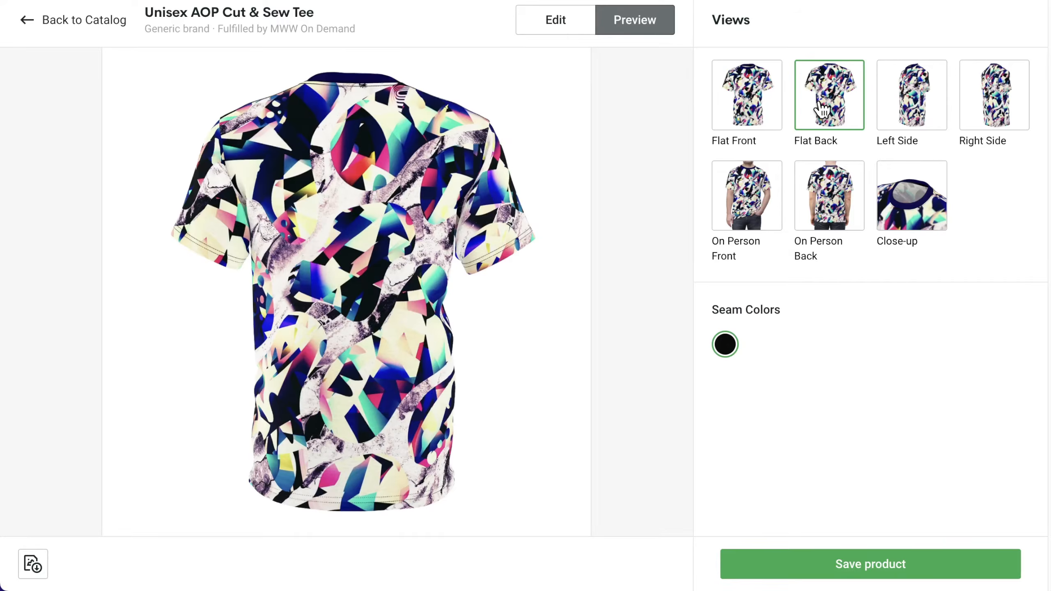
click(912, 106)
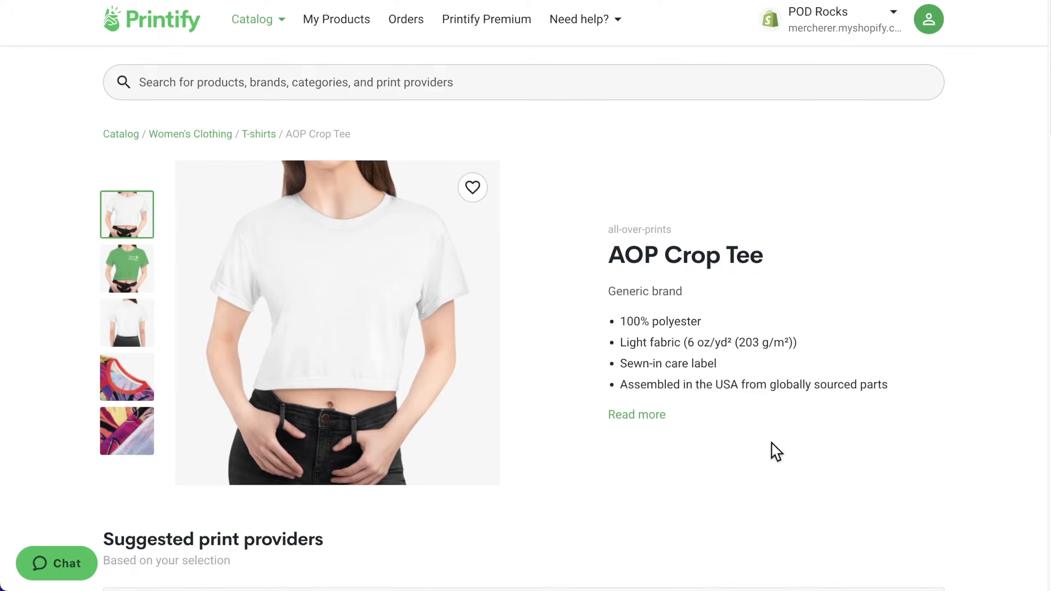
- Start designing the AOP Crop Tee with MWW On Demand and add the black moth graphic from Chill vibes to its front
scroll(774, 450, down, 5)
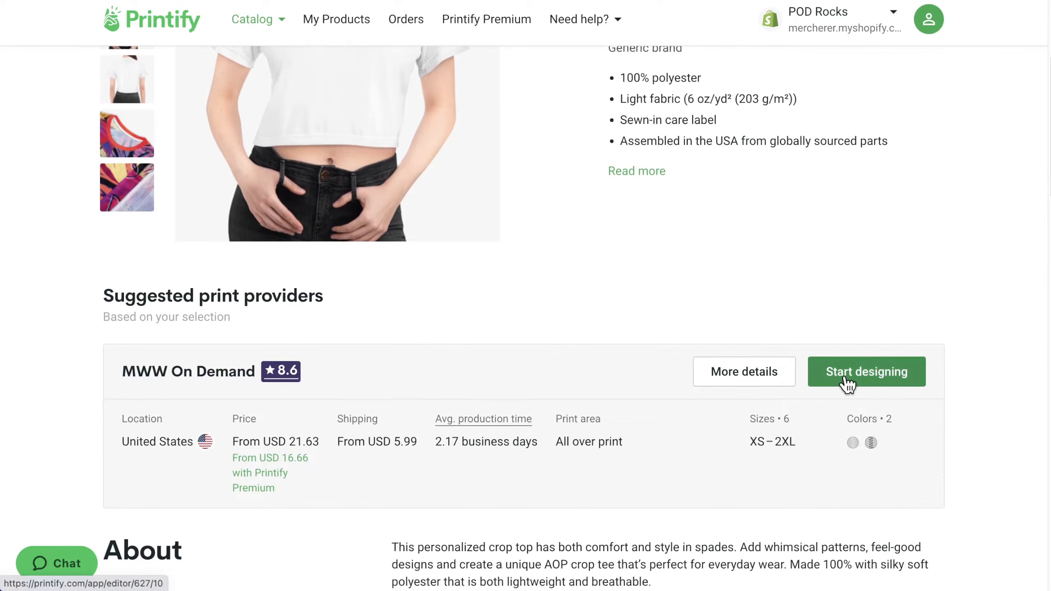
click(841, 383)
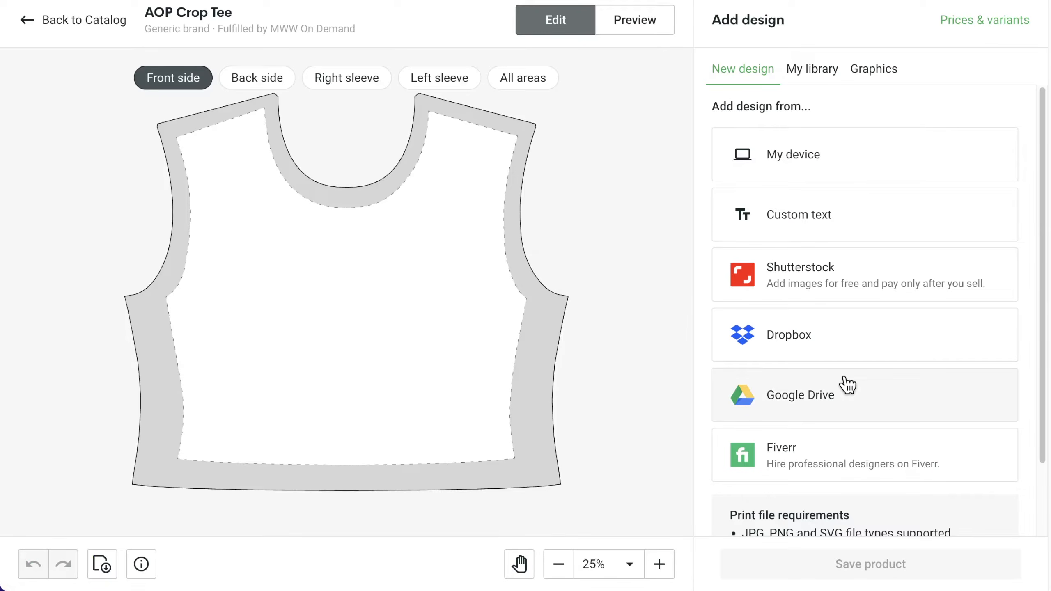
click(892, 78)
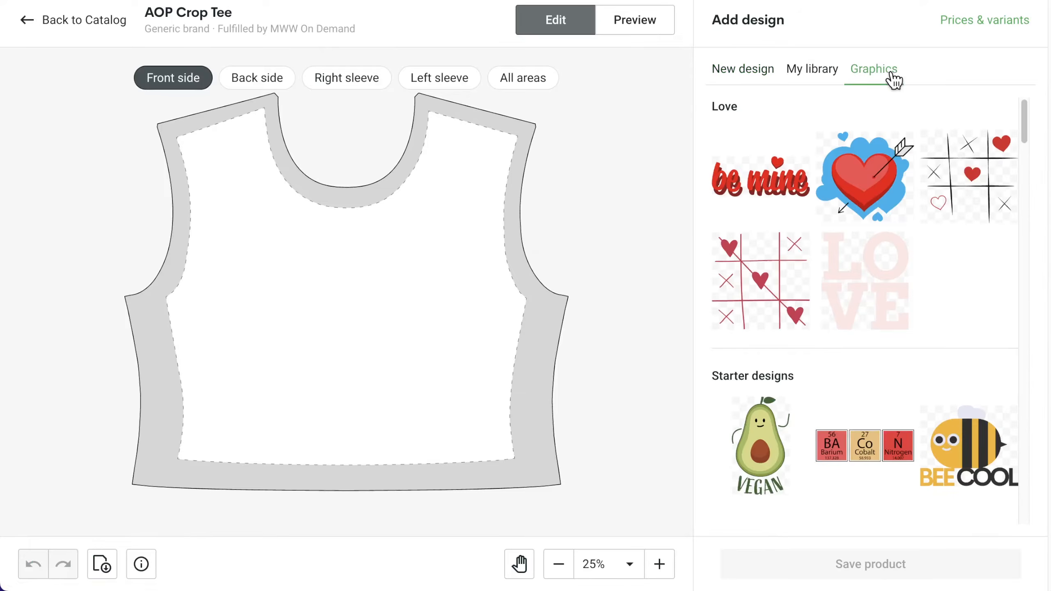
scroll(849, 362, down, 12)
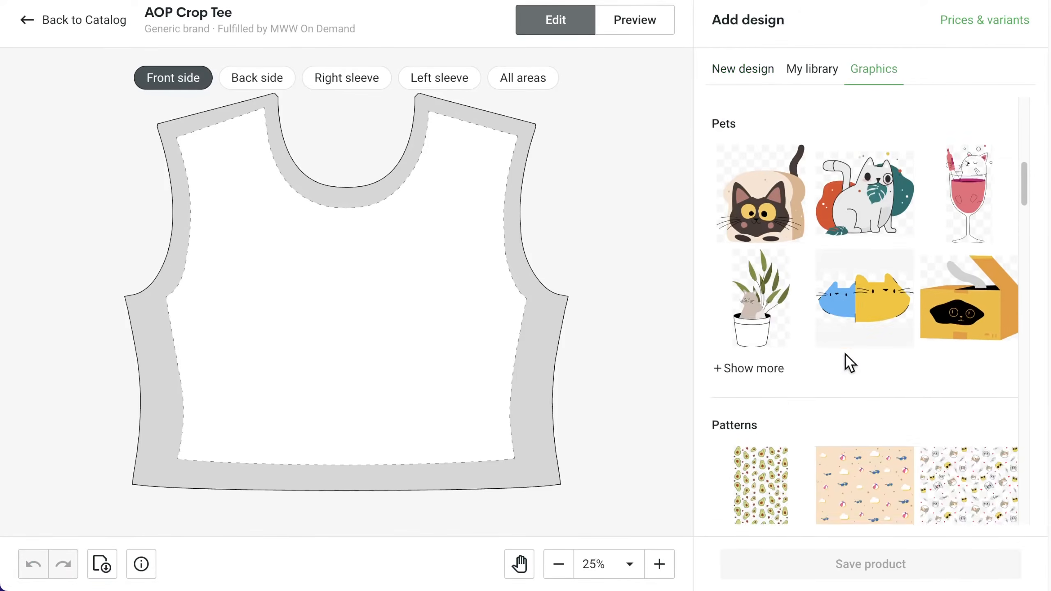
scroll(848, 360, down, 8)
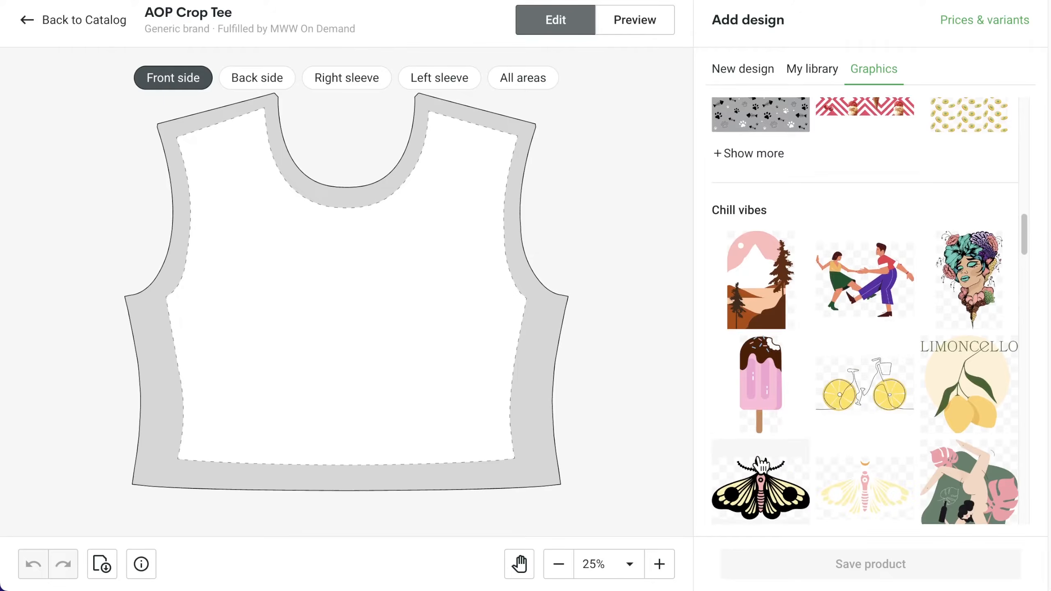
click(761, 466)
- Turn the moth into a repeating pattern with horizontal spacing 104%, vertical spacing 106%, angle 110 degrees and horizontal offset -19%
scroll(758, 460, down, 5)
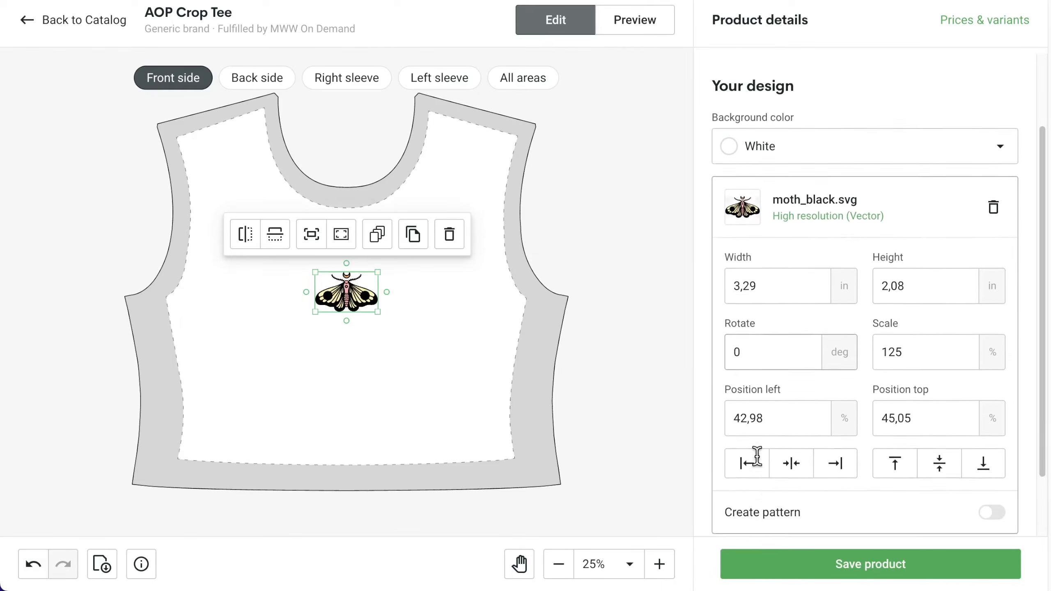
click(992, 435)
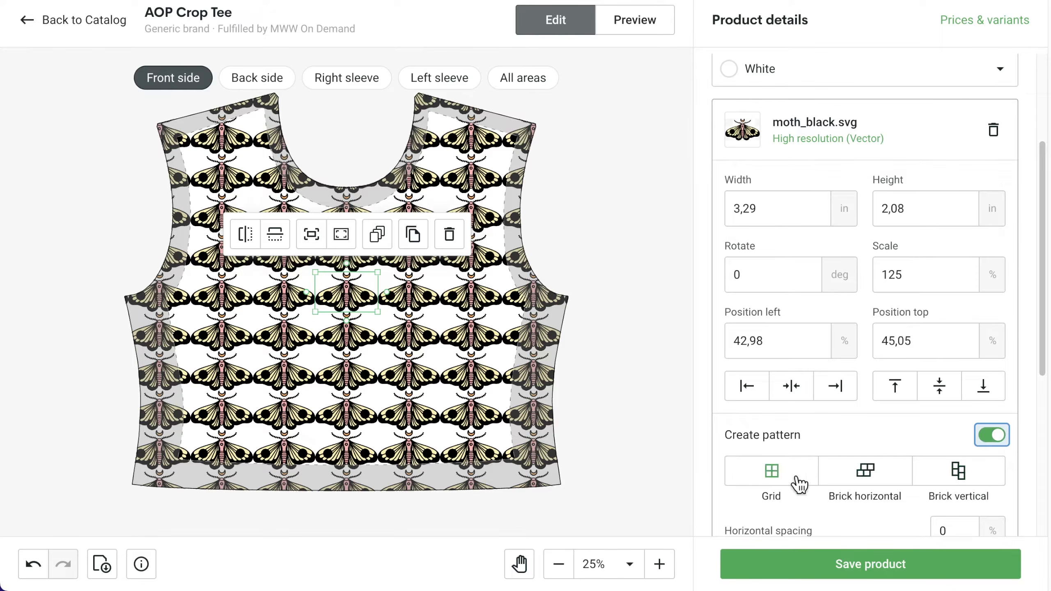
scroll(800, 484, down, 1)
scroll(800, 484, down, 5)
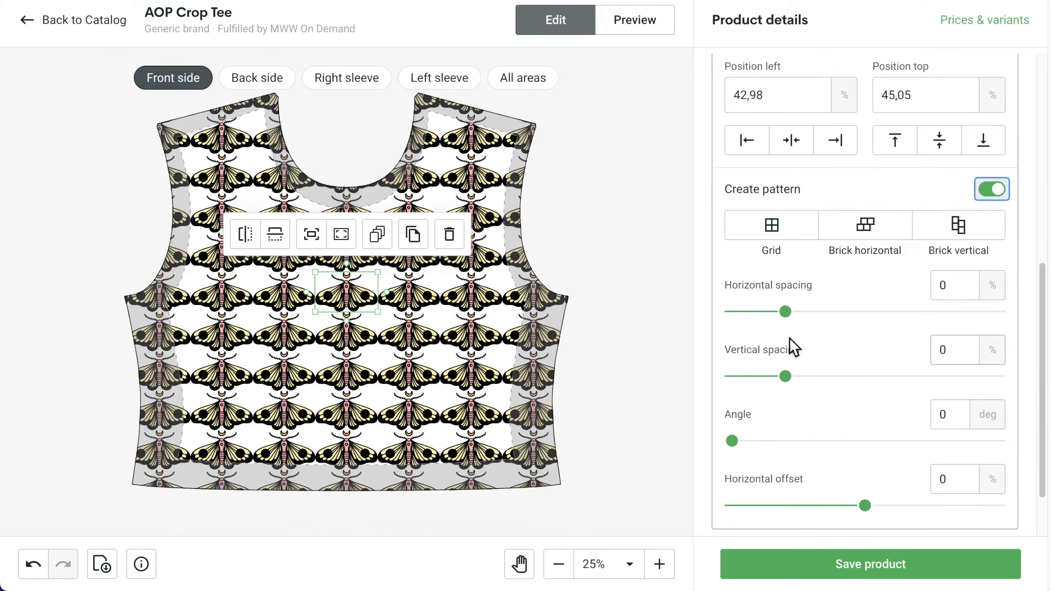
drag(786, 313, 896, 312)
drag(787, 377, 897, 377)
drag(733, 441, 812, 441)
drag(866, 506, 817, 505)
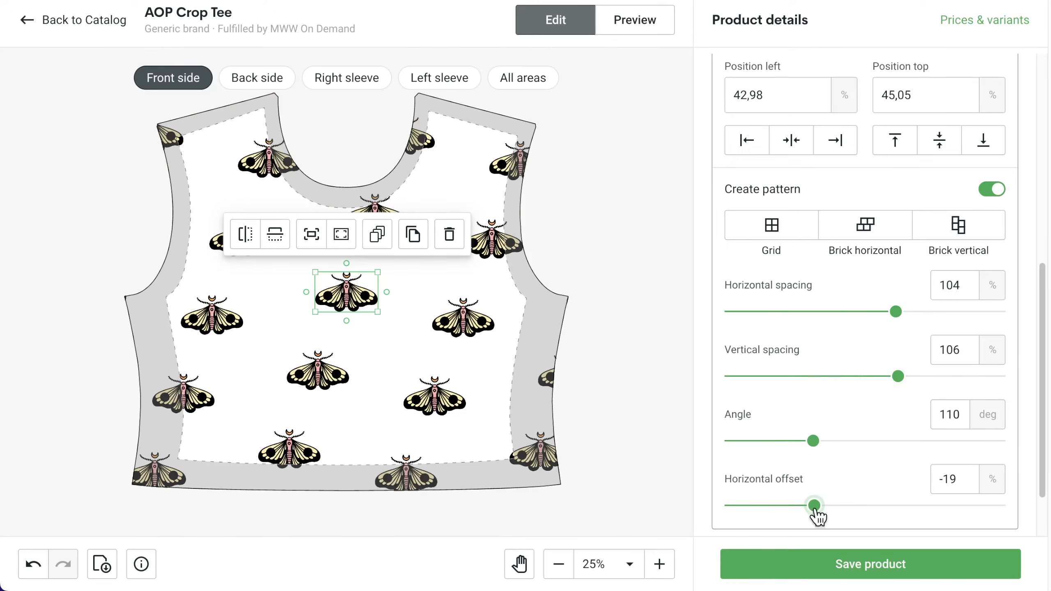
- Change the moth pattern to the Brick horizontal layout and shrink the moth to about 2,59 in wide
click(862, 232)
mouse_move(378, 311)
mouse_down()
mouse_move(424, 350)
mouse_move(361, 308)
mouse_move(370, 276)
mouse_move(373, 292)
mouse_up()
scroll(781, 258, up, 7)
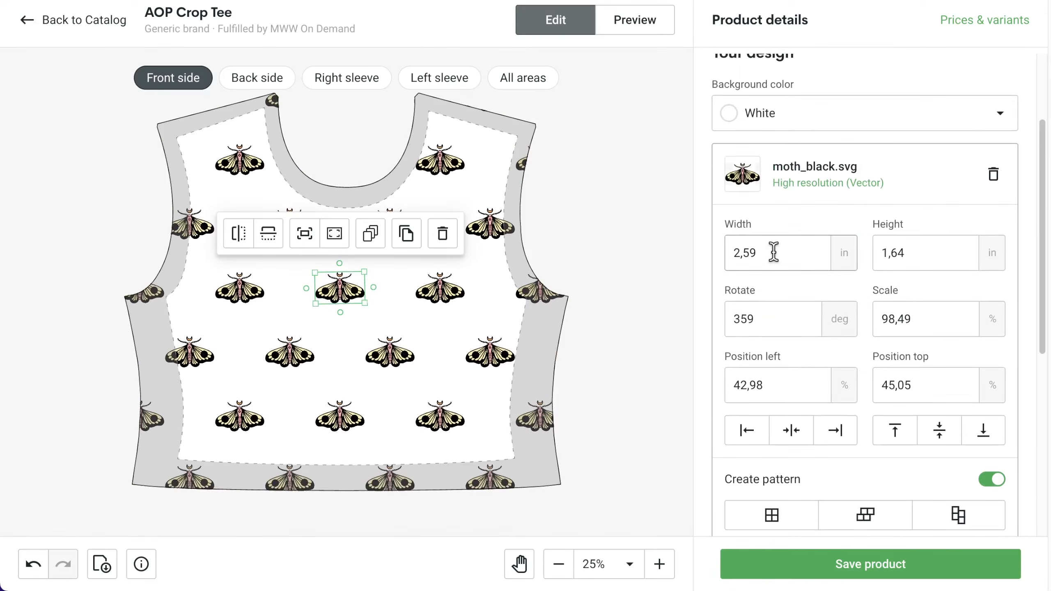
- Move the moth on the front side to about 44,47% from the left and 47,12% from the top
click(775, 319)
click(779, 380)
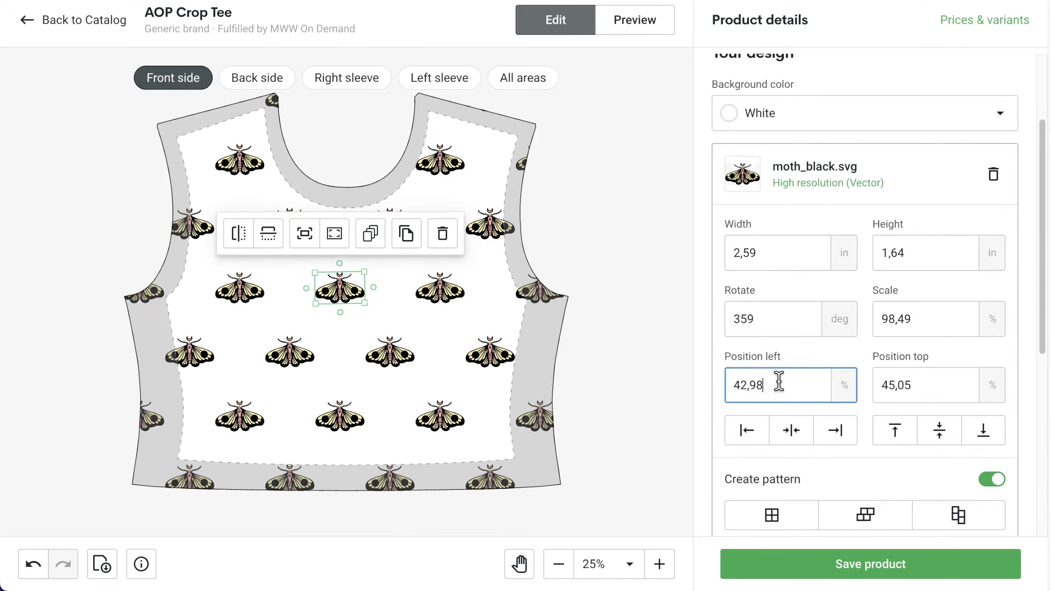
mouse_move(346, 296)
mouse_down()
mouse_move(356, 323)
mouse_move(351, 305)
mouse_up()
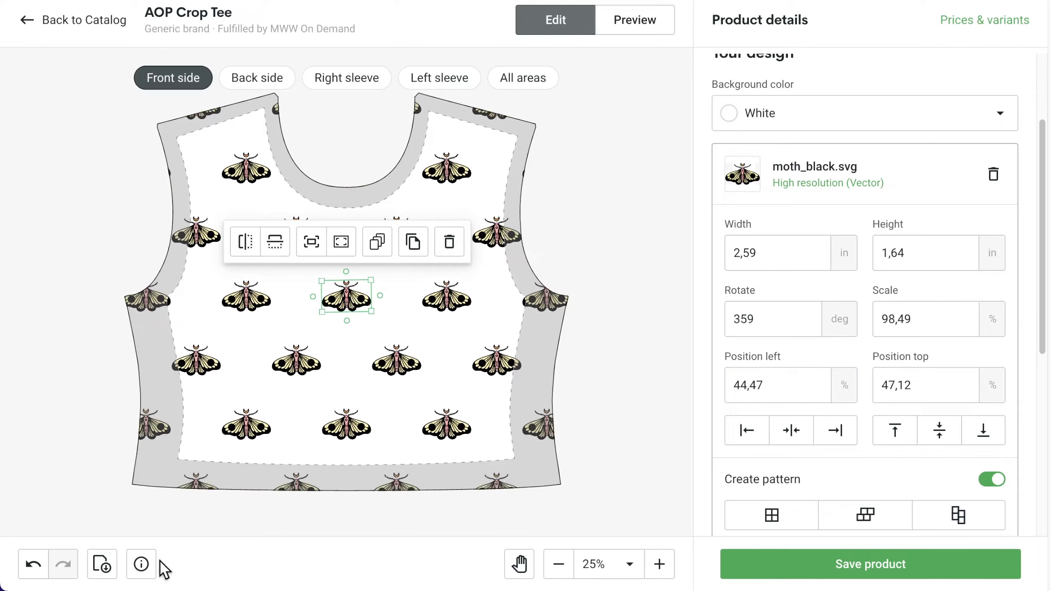
- Open the designing guidelines on the bleed area and set the crop tee's background color to Dark grey
click(152, 575)
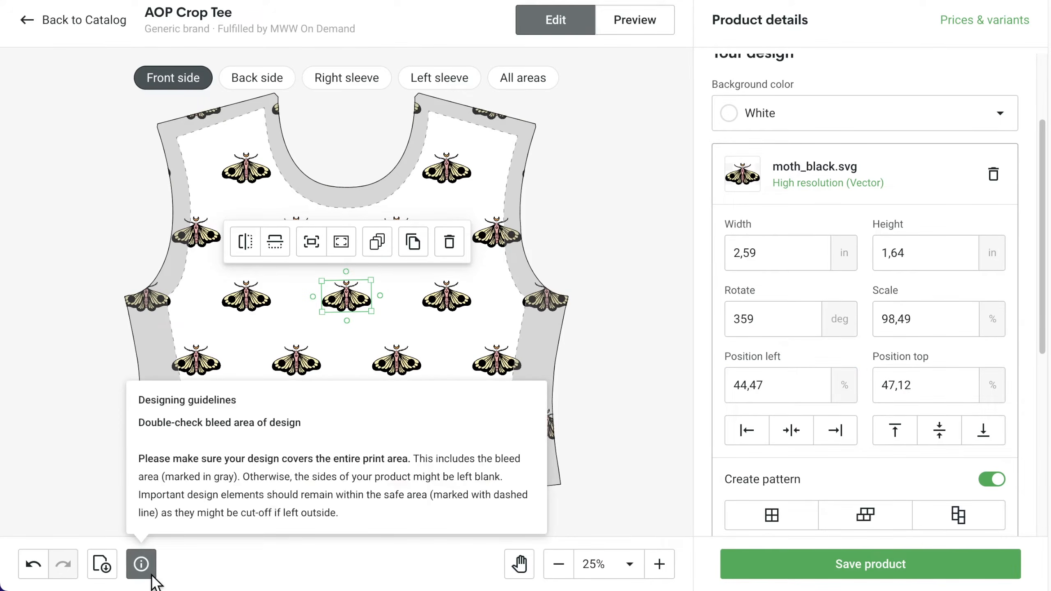
click(777, 125)
click(826, 158)
scroll(825, 165, up, 3)
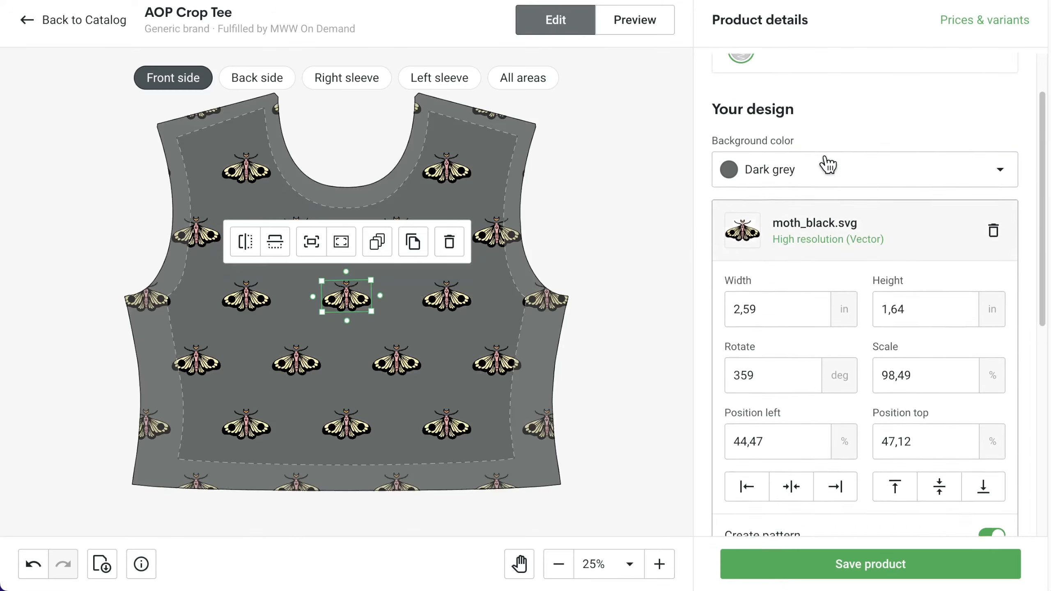
- Select only black stitching as the crop tee's seam color, leaving out white stitching
click(931, 89)
click(855, 147)
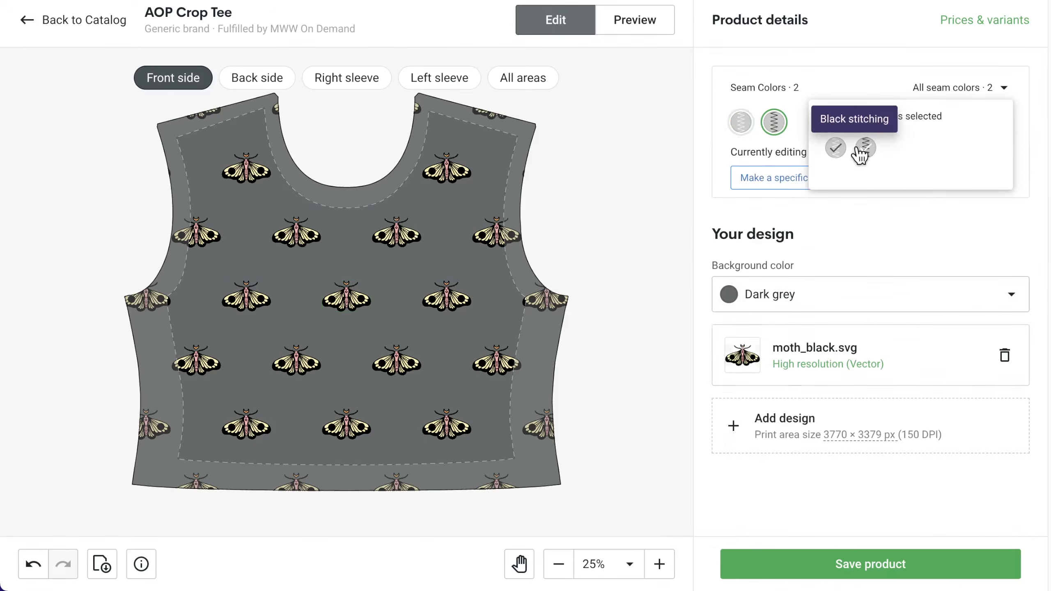
click(838, 149)
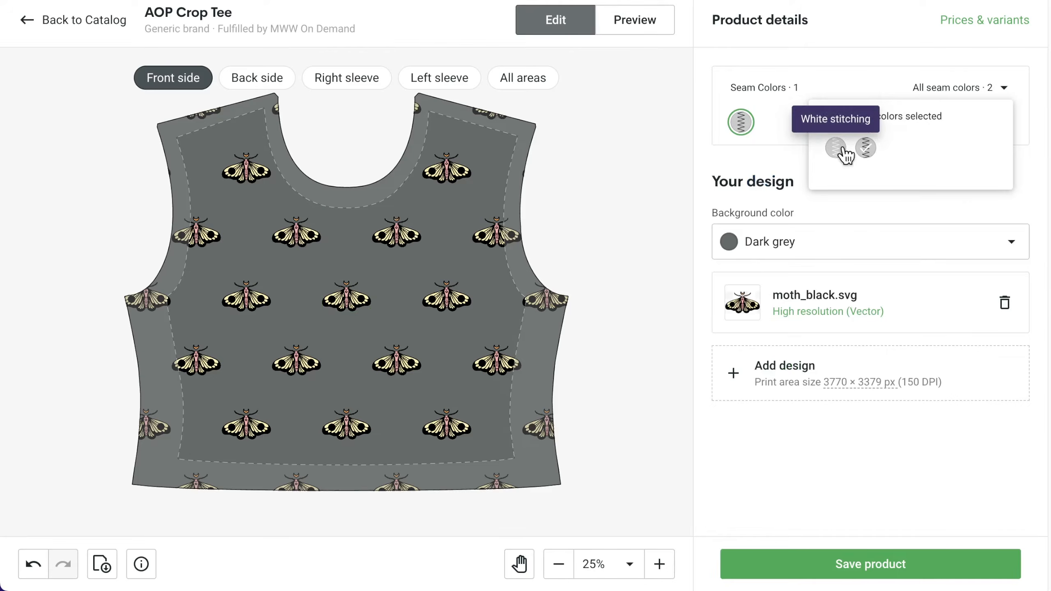
- Apply the moth pattern to all print areas, move it lower on the back side, and check both sleeves
click(344, 299)
click(378, 244)
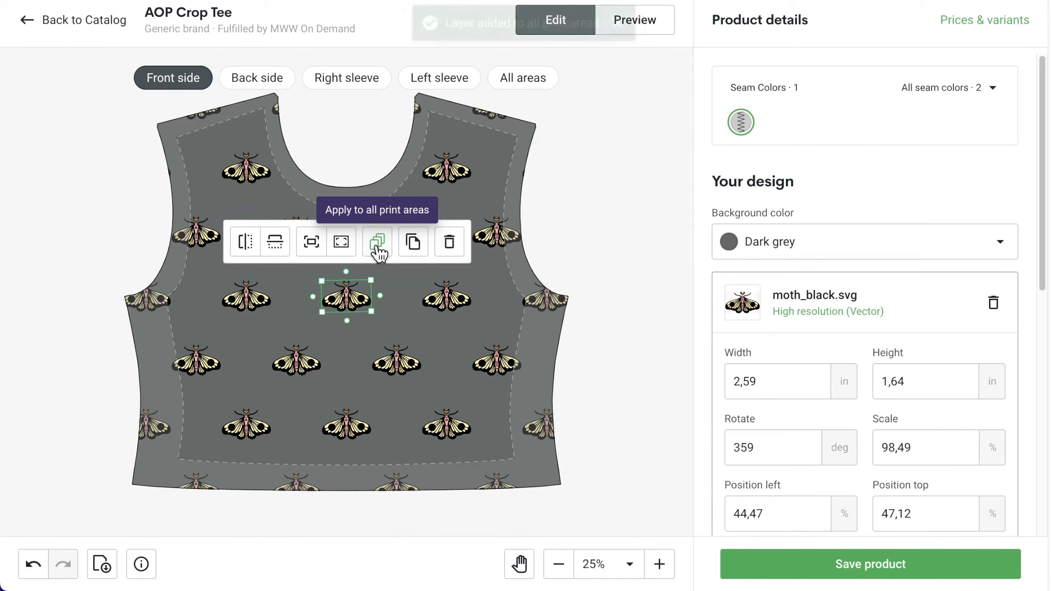
click(265, 84)
click(343, 171)
drag(343, 171, 343, 216)
click(382, 87)
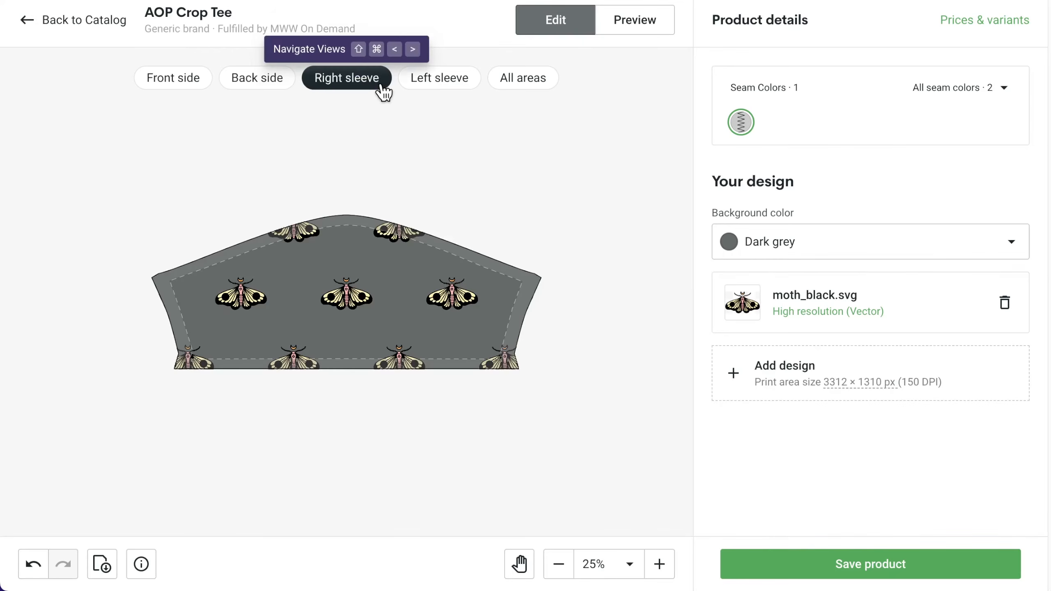
click(434, 87)
- Add a custom text layer reading "don't bug me." to the front side
click(181, 80)
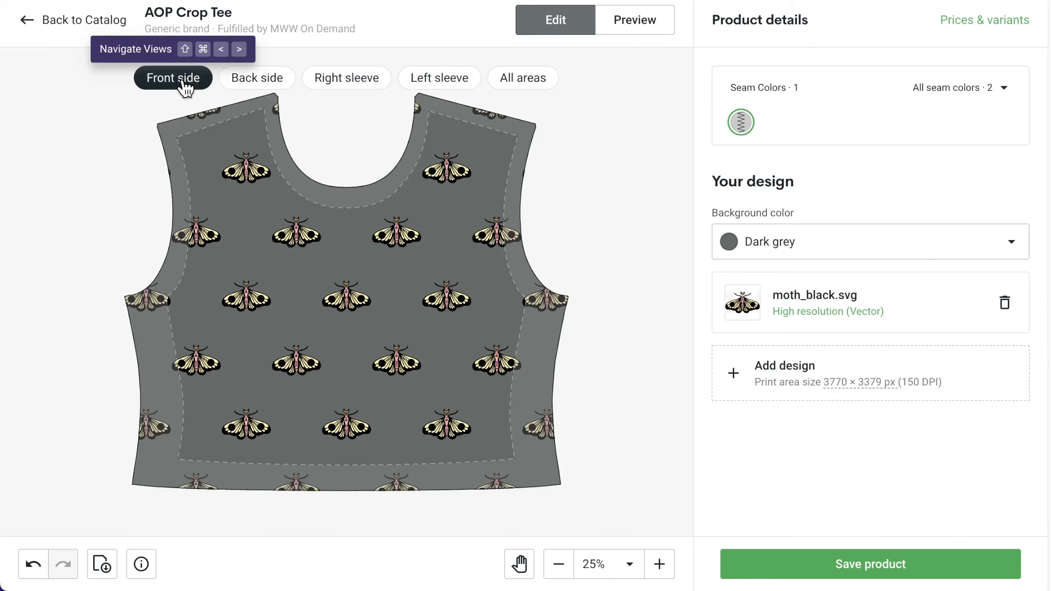
click(750, 367)
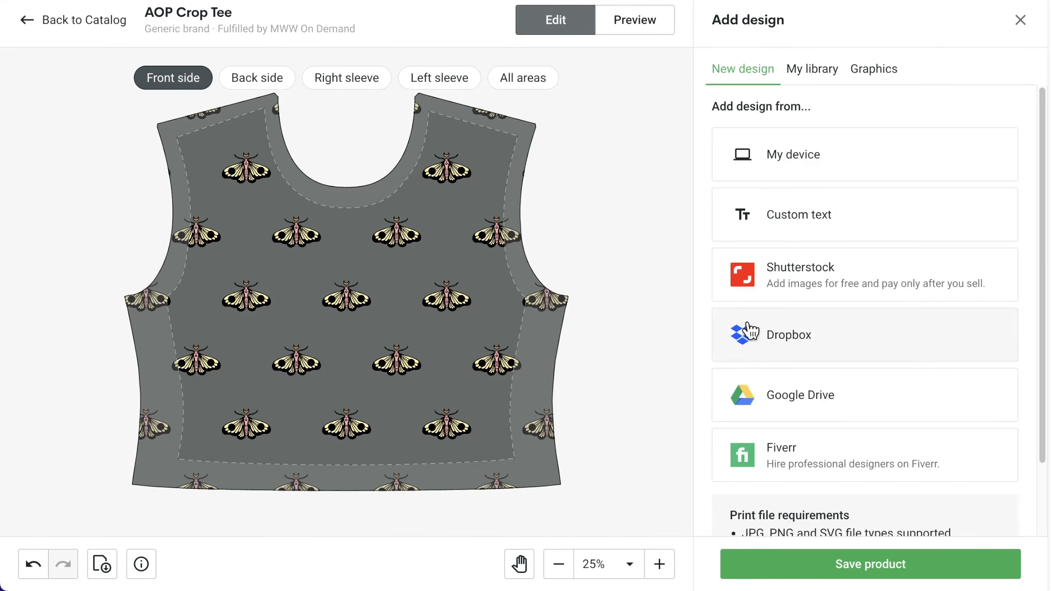
click(756, 223)
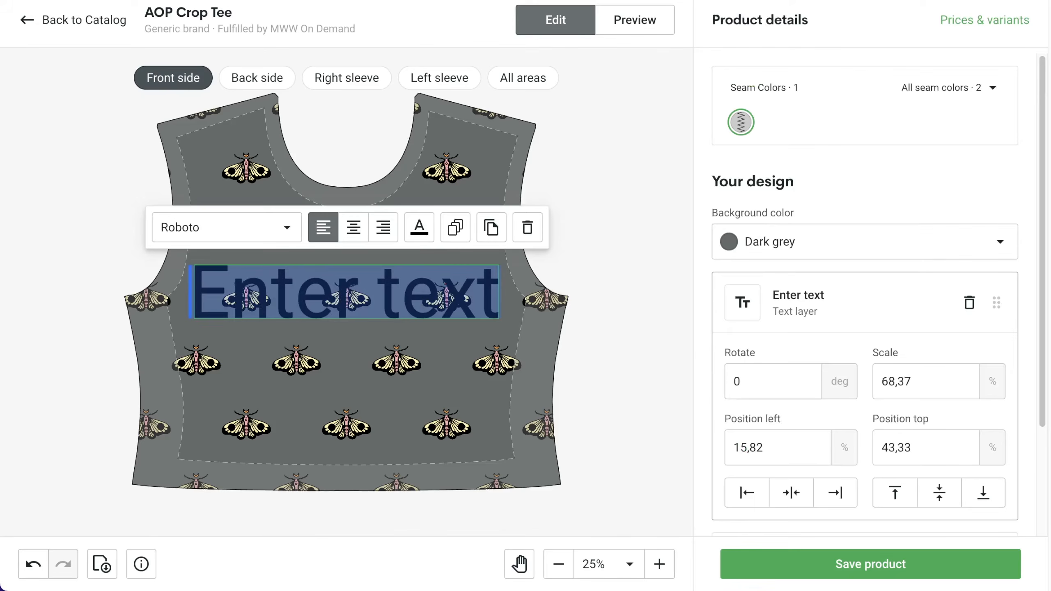
text(don't bug me.)
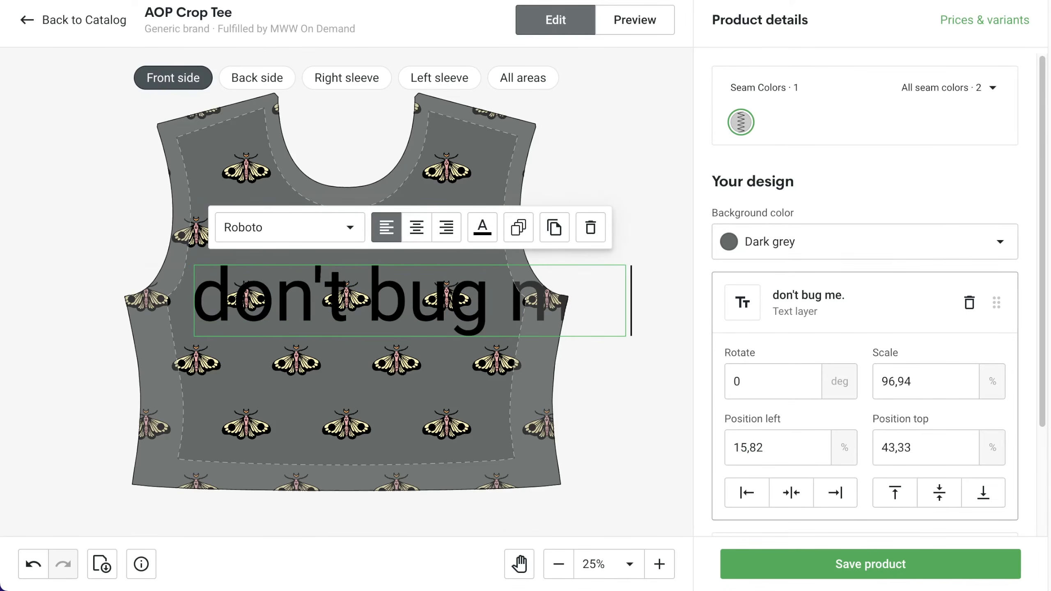
- Set the text's font to Gaegu and its color to white
click(334, 234)
scroll(310, 368, down, 5)
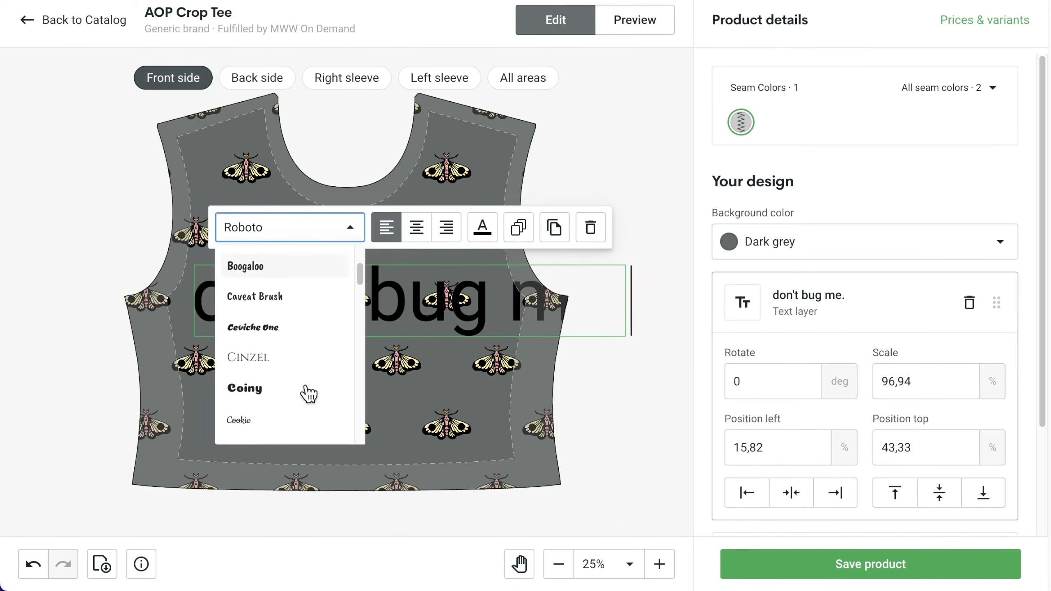
scroll(309, 369, down, 3)
click(305, 368)
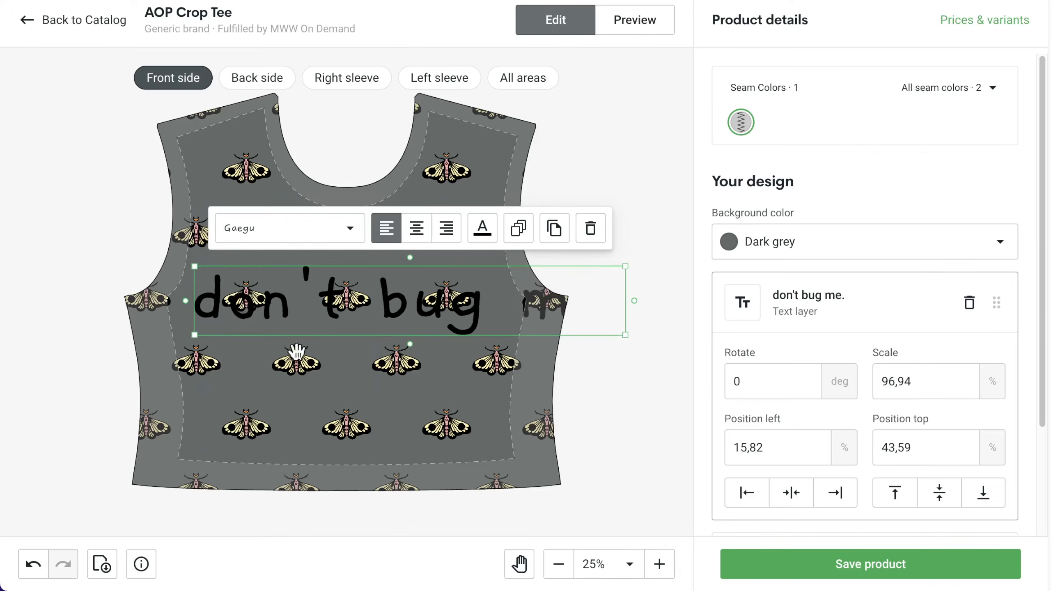
click(484, 237)
click(489, 272)
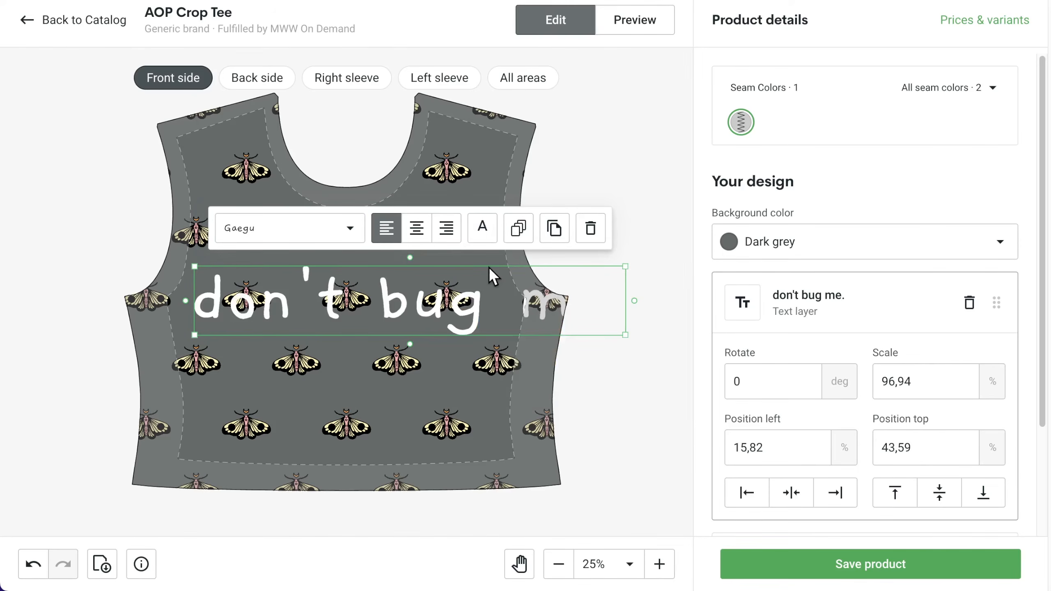
- Shrink the text and center it between the moths on the upper chest, then preview the tee in the On Person Front view
drag(625, 335, 379, 263)
click(770, 446)
click(629, 27)
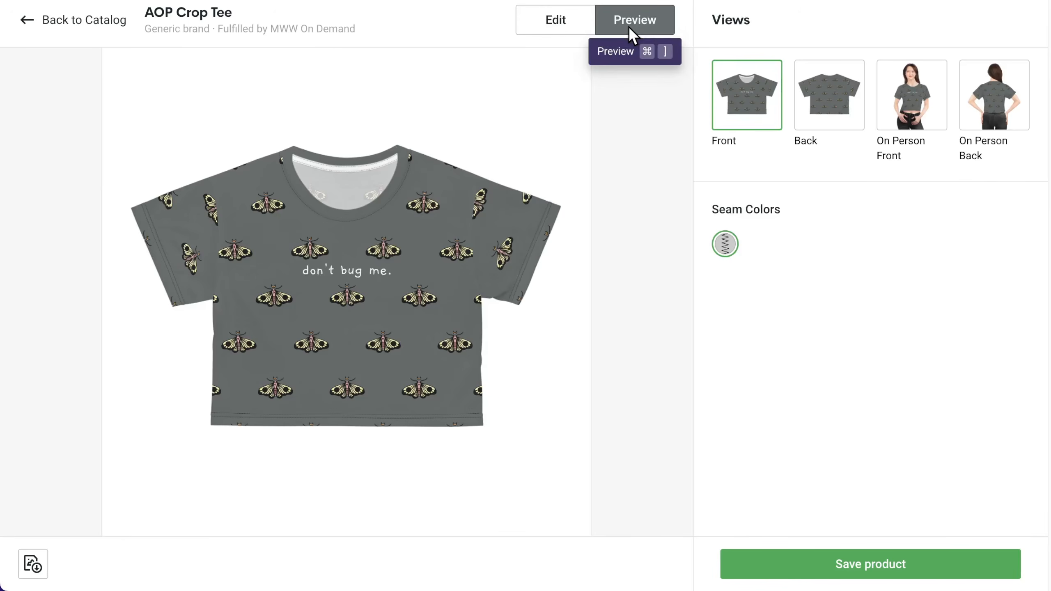
click(896, 111)
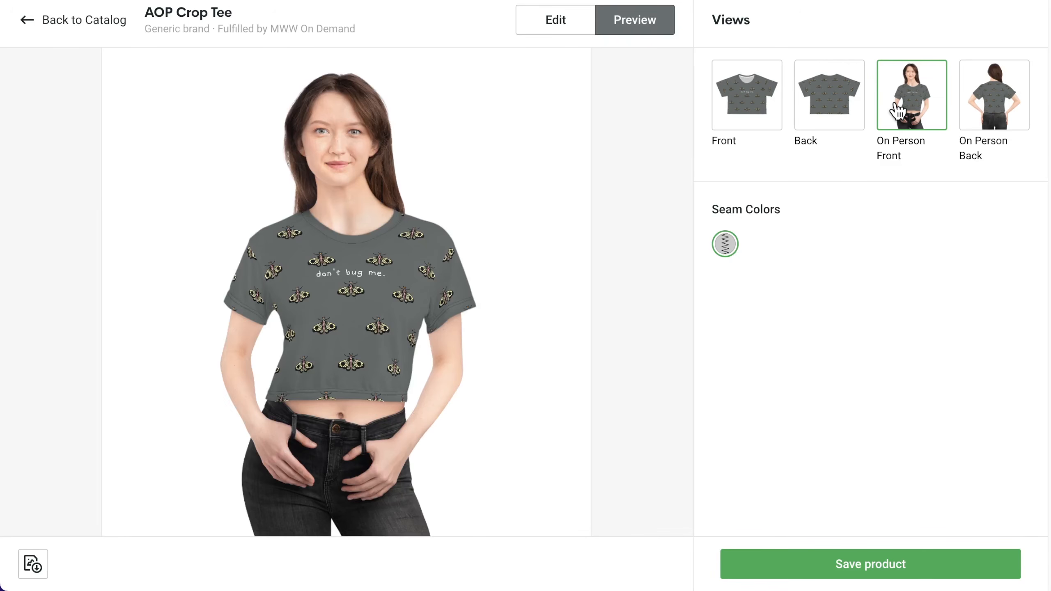